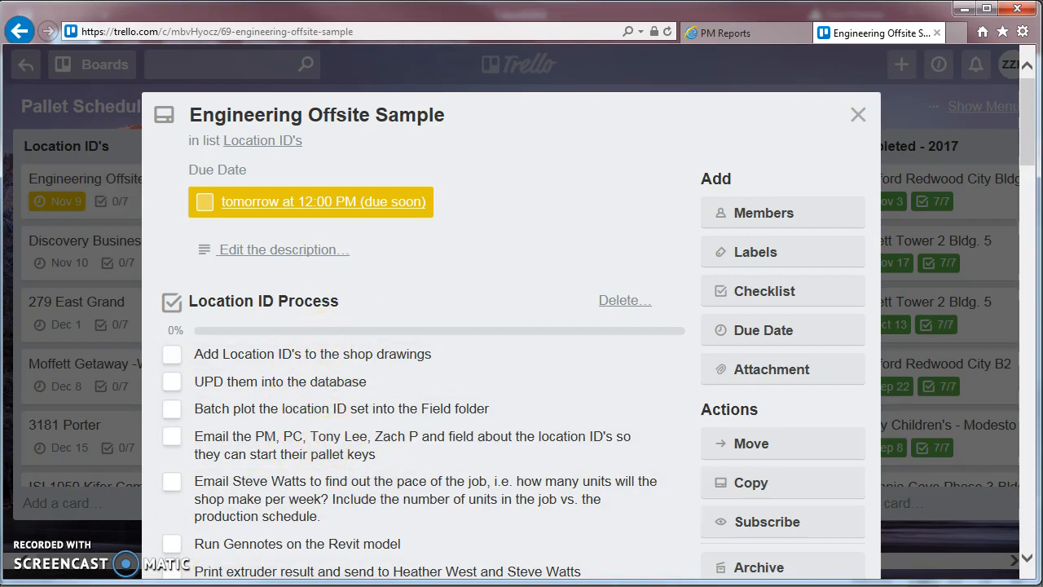
In the Takeoff2016 database, create a new project file named Sample with job number 00-000 and job name Sample
key("alt+Tab")
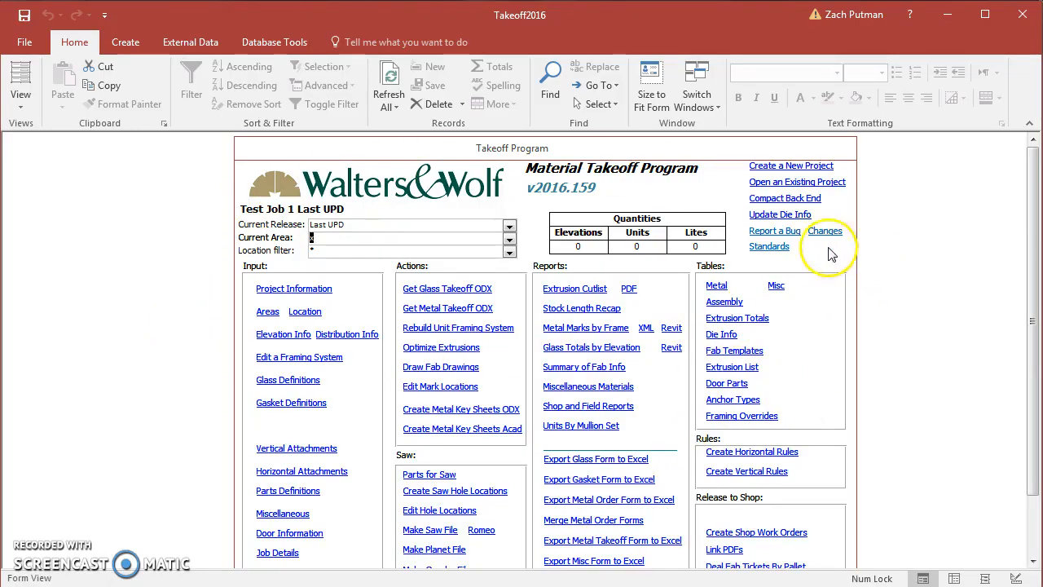
left_click(792, 167)
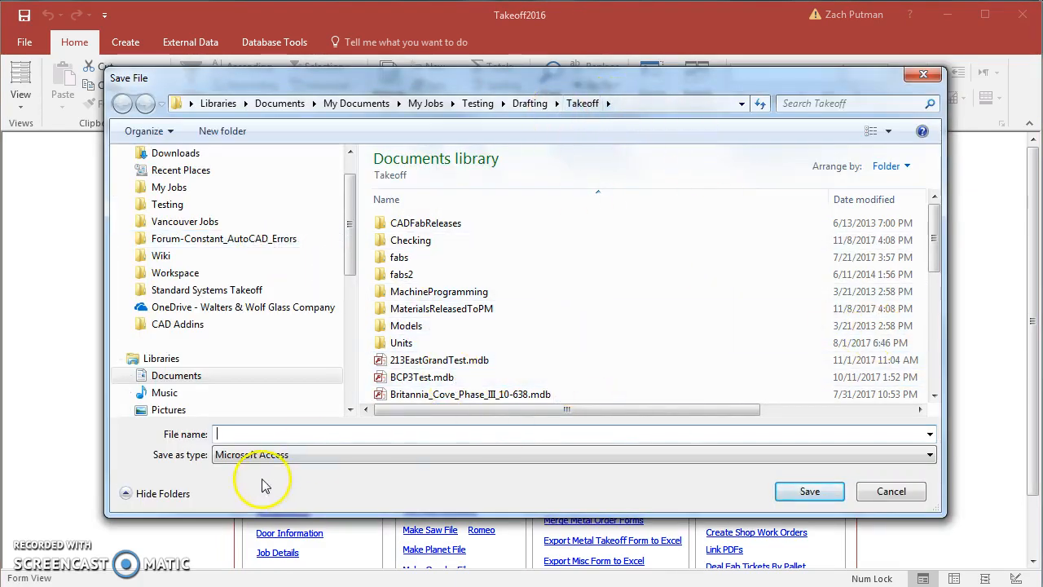
type("Sample")
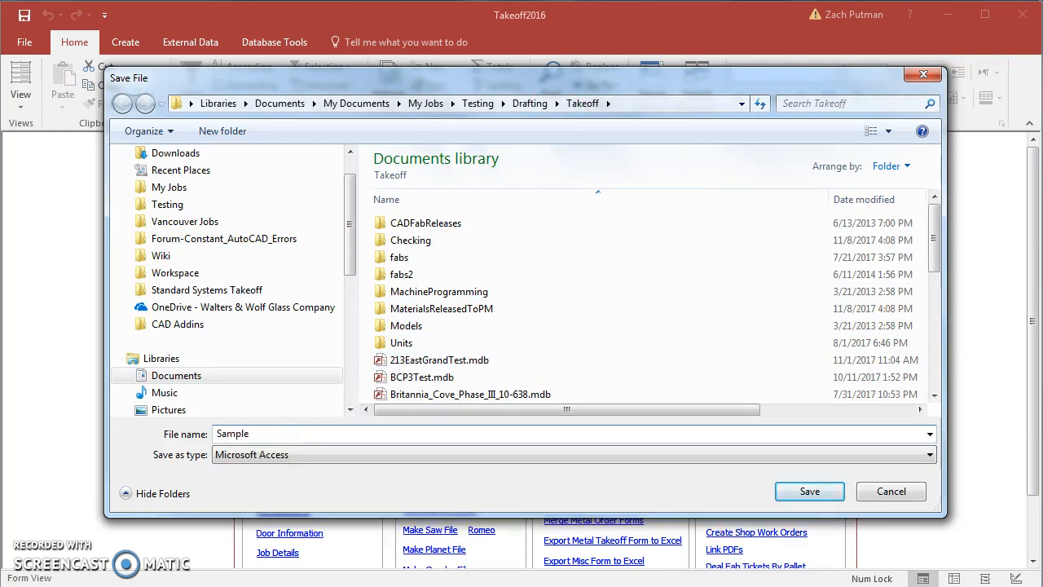
left_click(809, 492)
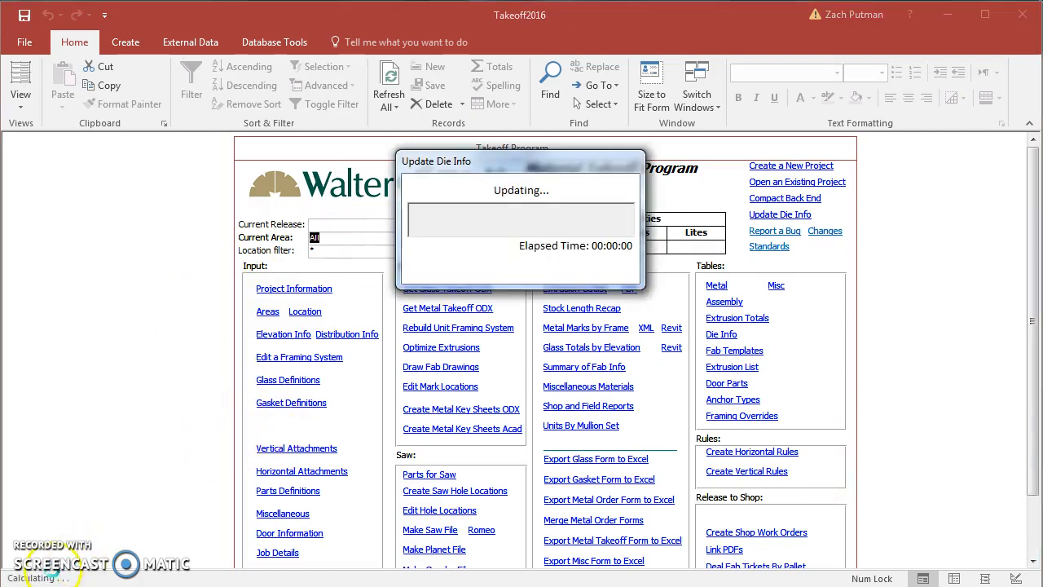
left_click(313, 290)
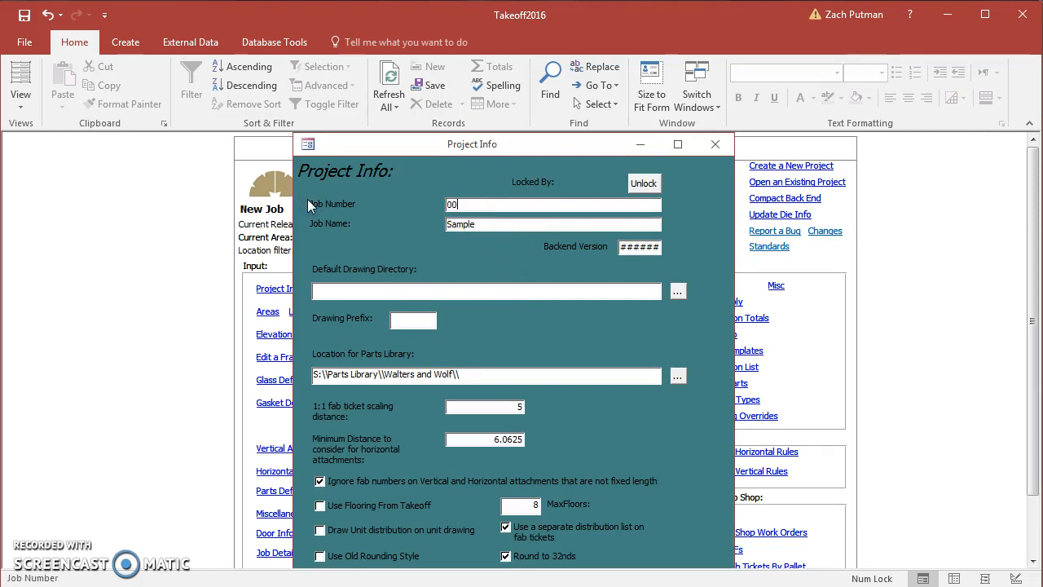
left_click(715, 145)
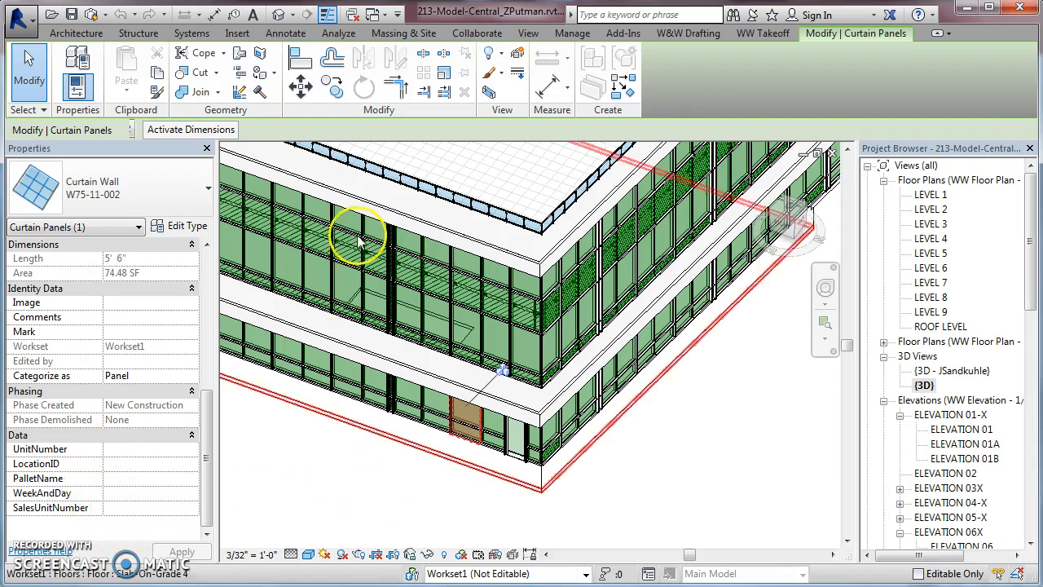
Switch to the Revit model, run the UPD command to update the takeoff database, and dismiss its completion report
left_click(761, 33)
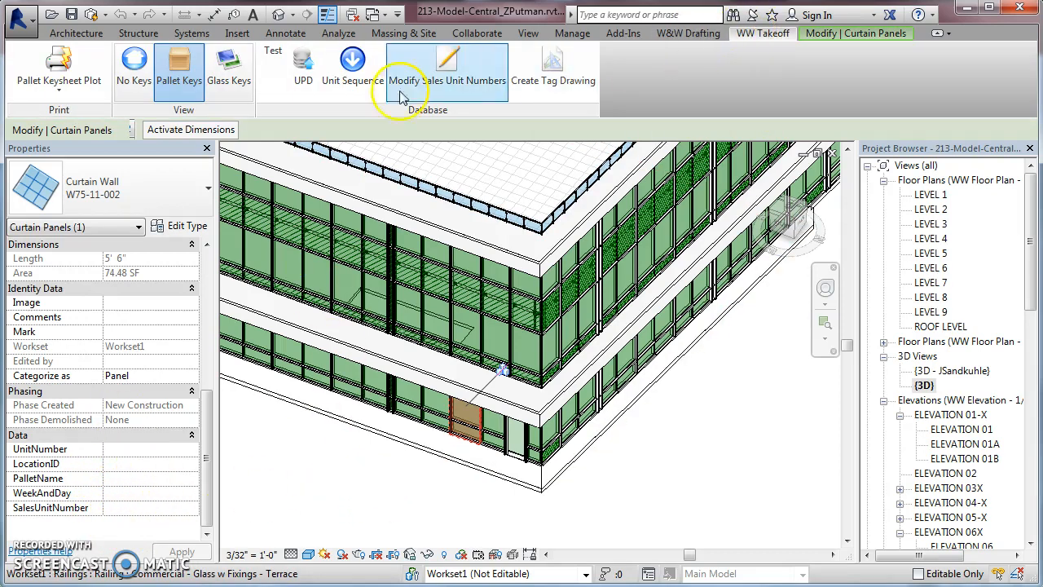
left_click(301, 91)
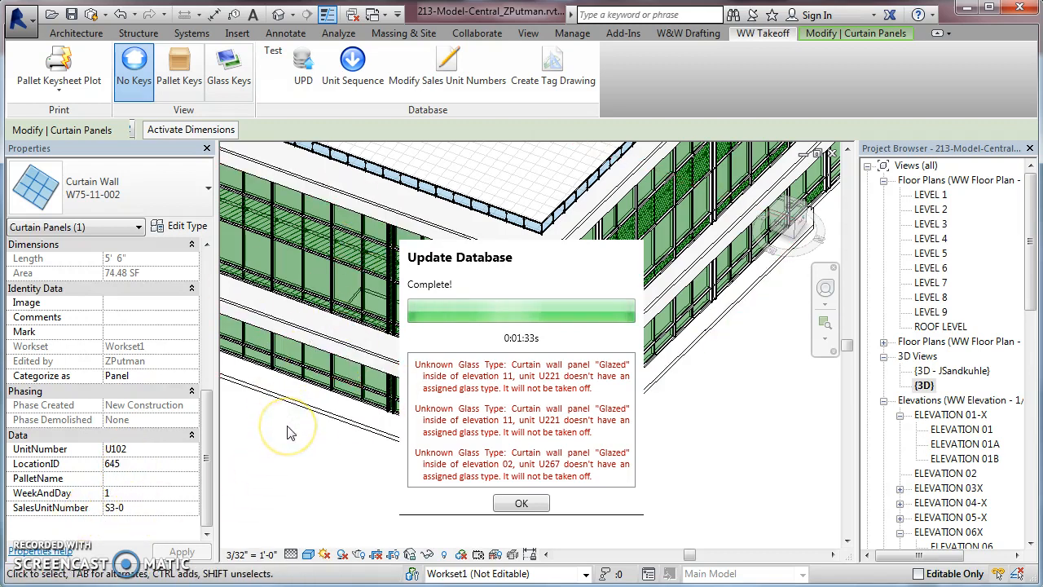
left_click(519, 502)
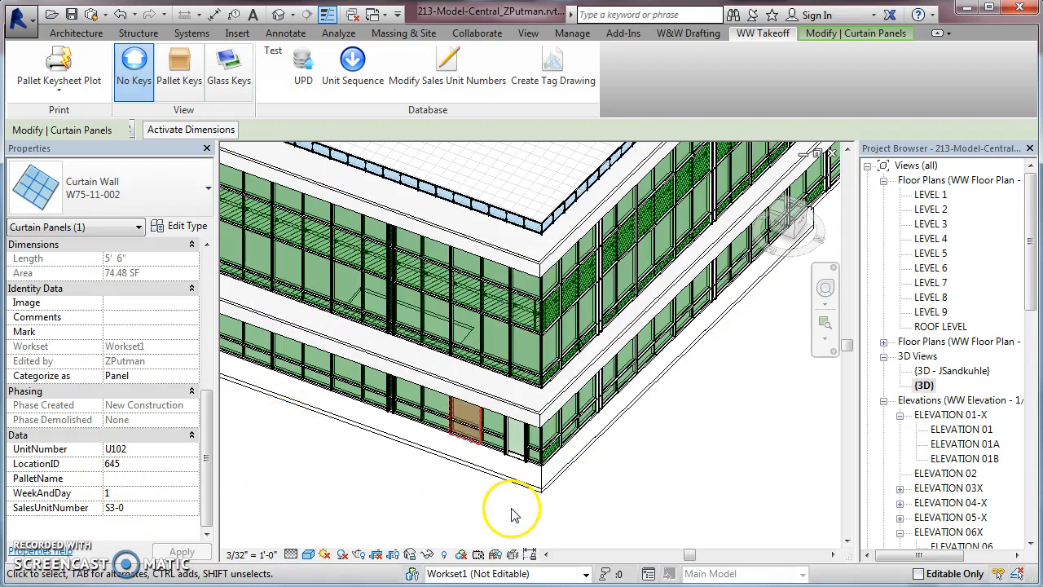
Open the ELEVATION 02 view and turn on Pallet Keys for it
scroll(1027, 302, "down", 4)
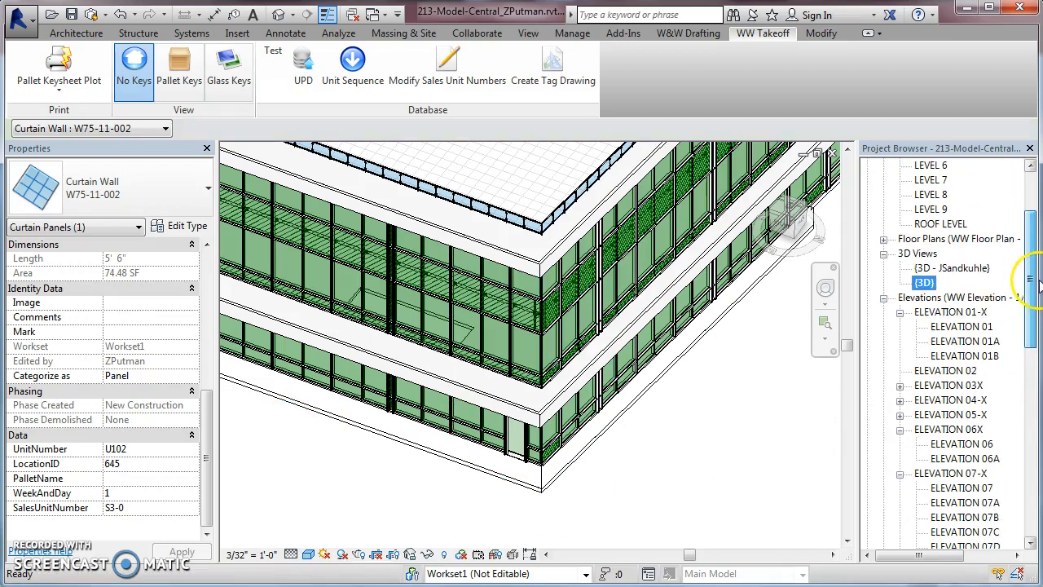
double_click(945, 311)
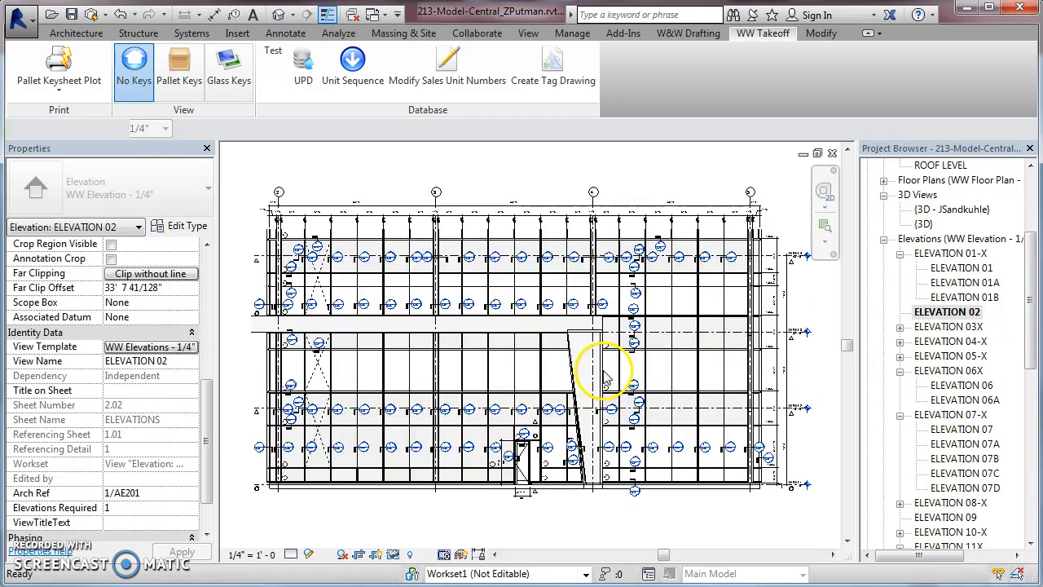
left_click(478, 275)
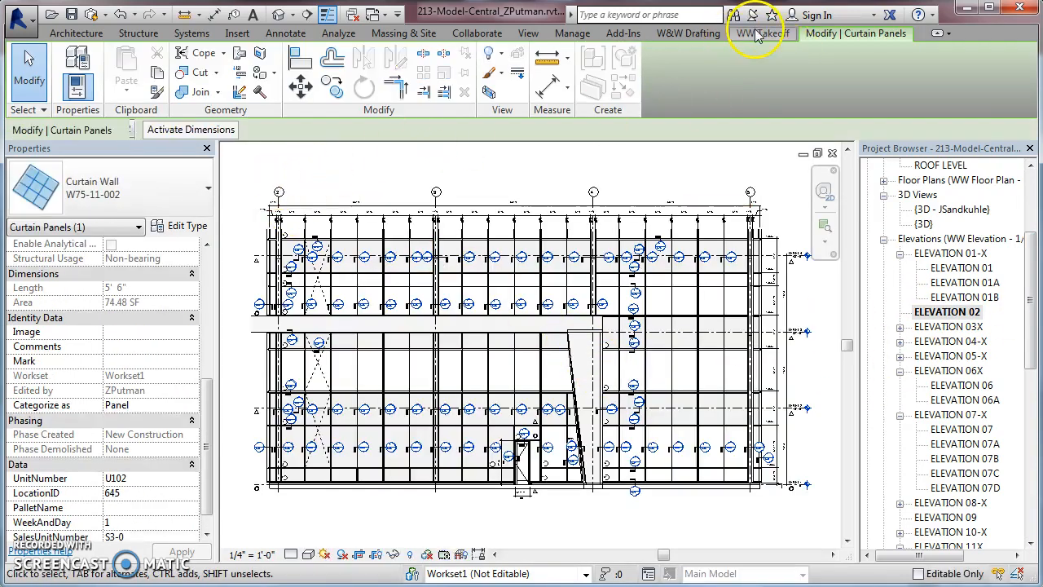
left_click(760, 33)
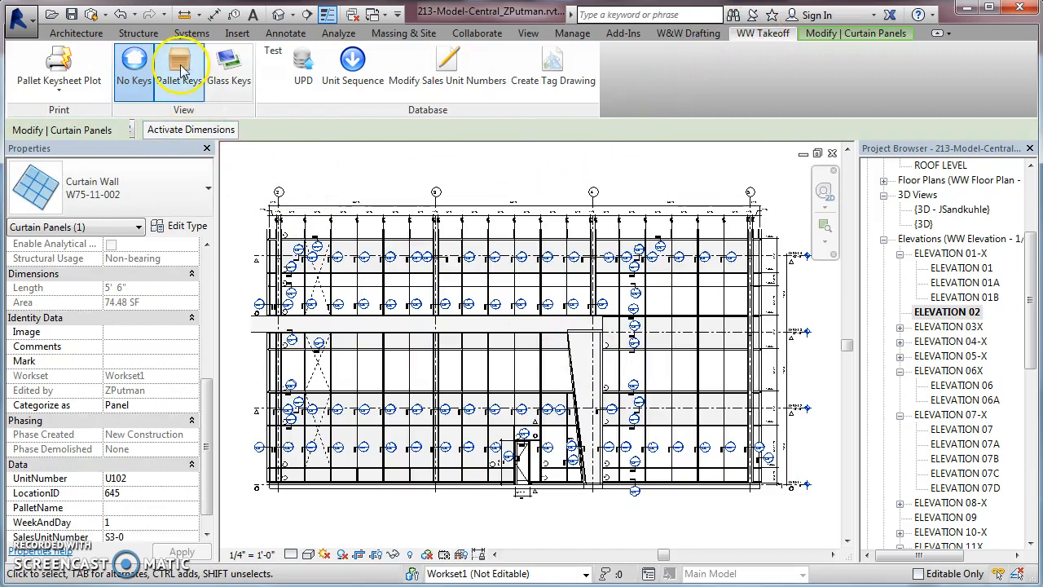
left_click(180, 65)
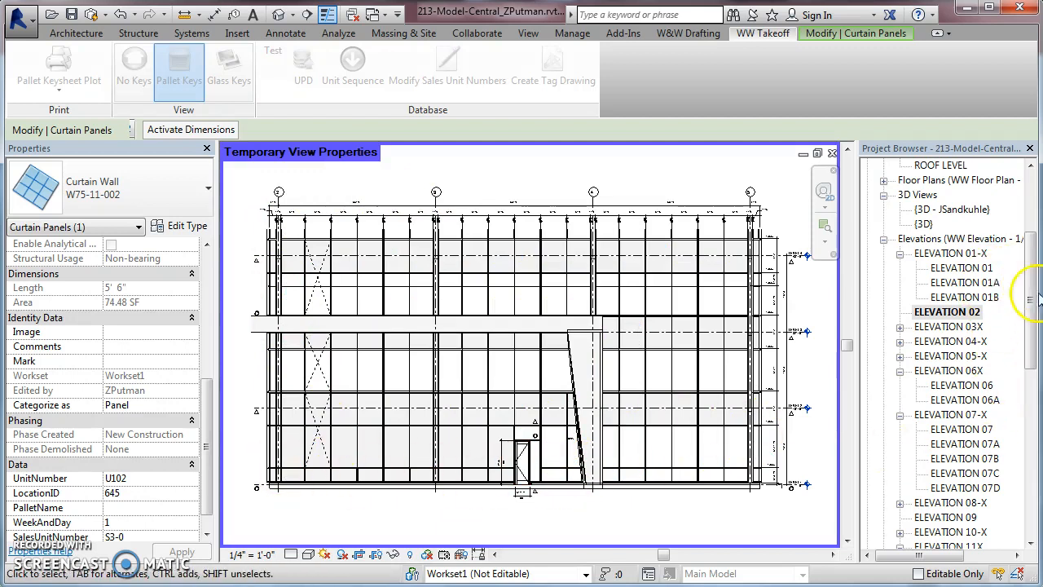
key("Escape")
Tag only the panels hosted on ELEVATION 02's right-hand curtain wall with the WW Unit AllInfo Tag and check the tags up close
key("Tab")
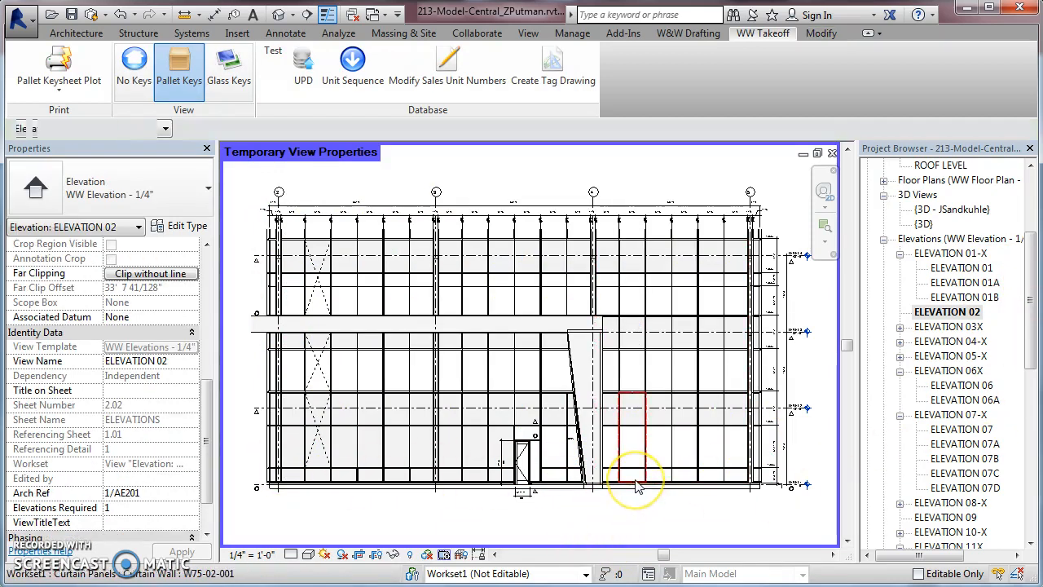
left_click(637, 487)
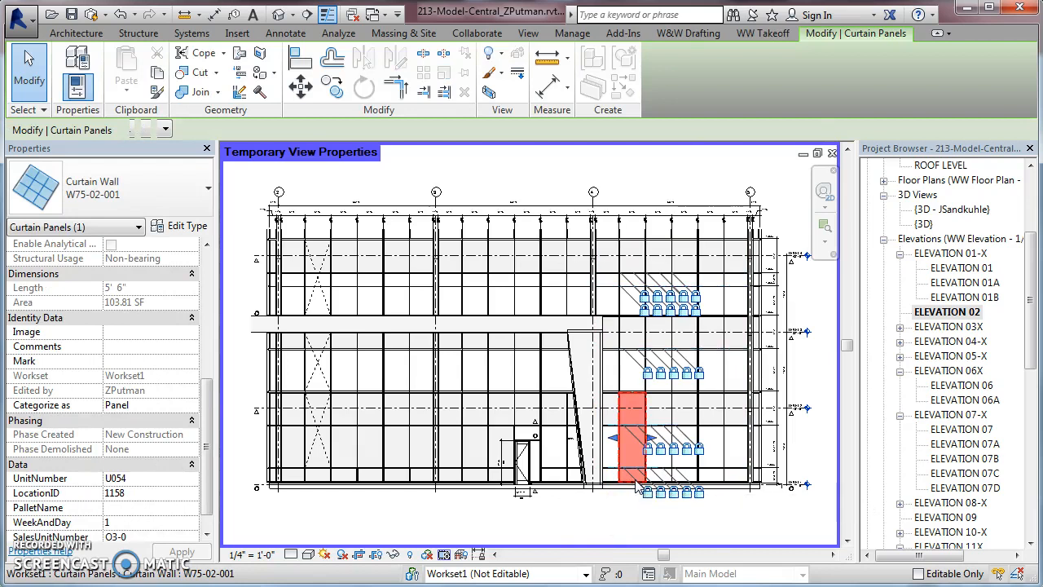
right_click(637, 486)
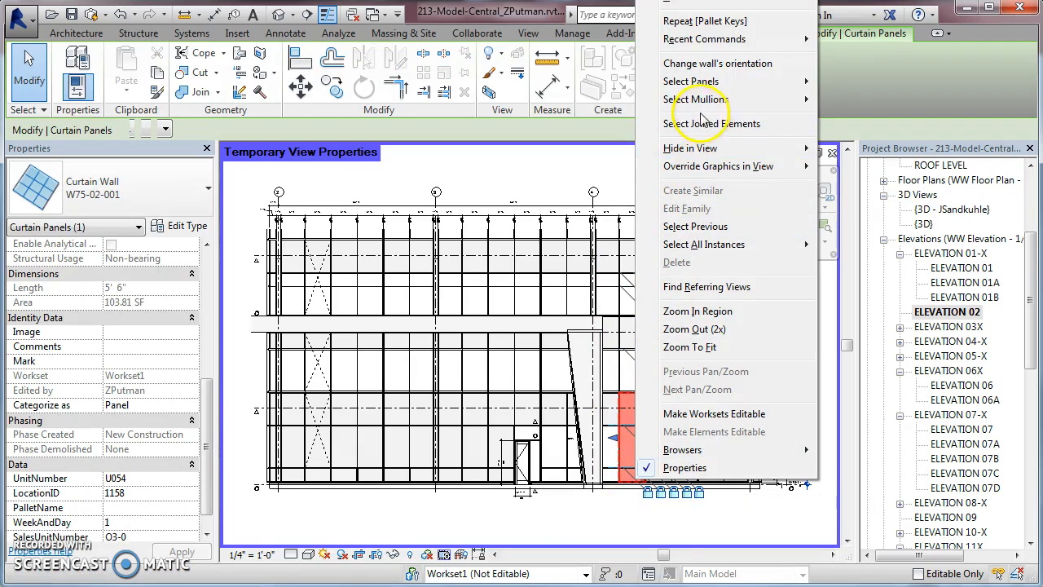
mouse_move(720, 85)
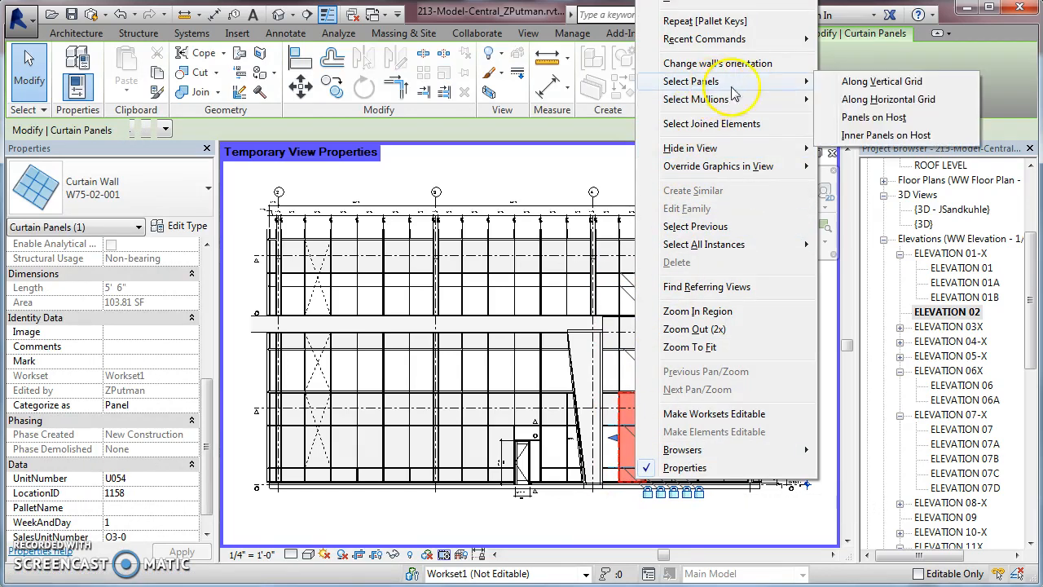
left_click(873, 119)
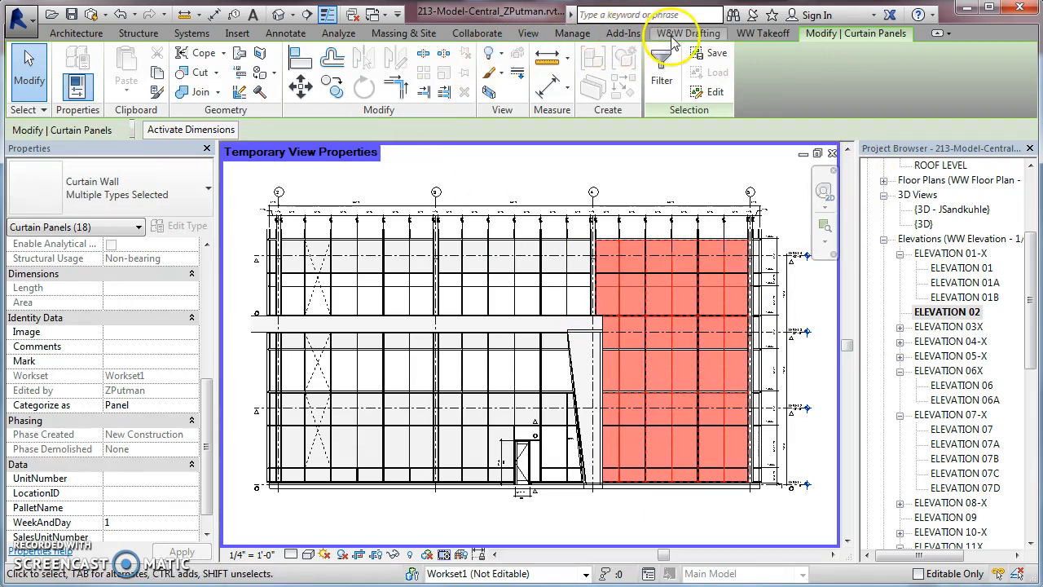
left_click(296, 37)
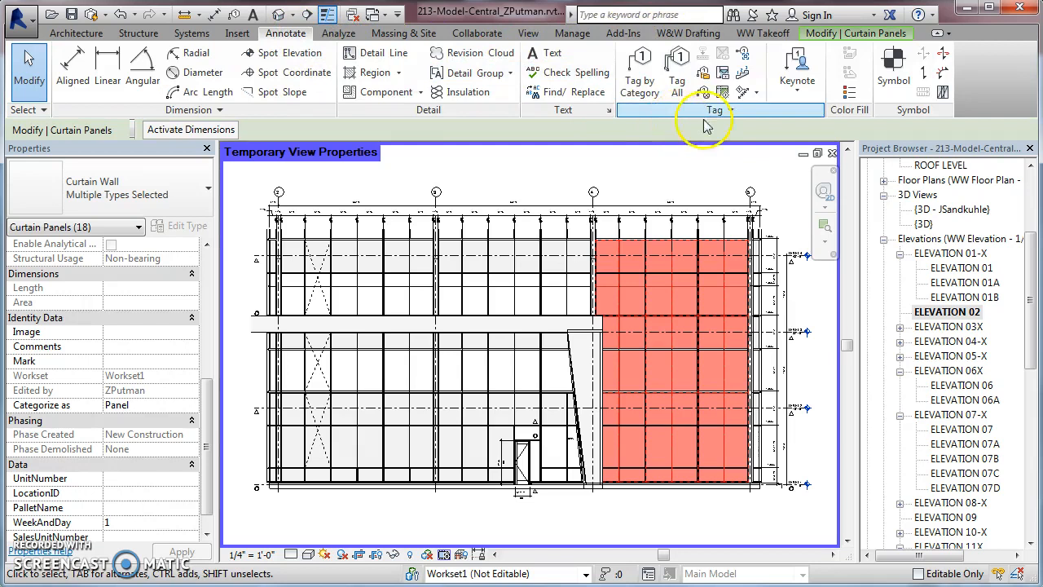
left_click(677, 82)
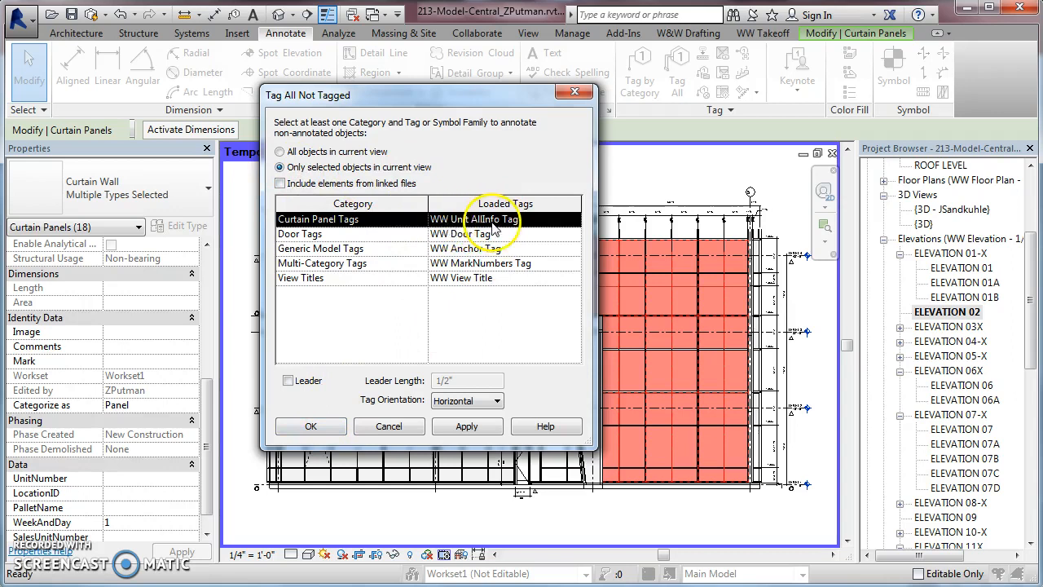
left_click(312, 424)
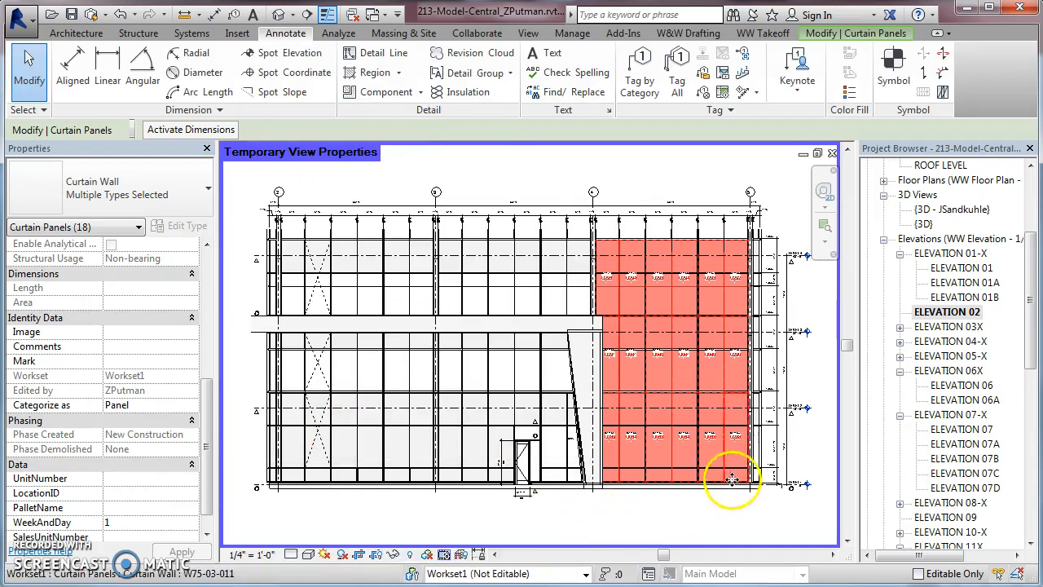
scroll(753, 488, "up", 2)
scroll(478, 414, "up", 2)
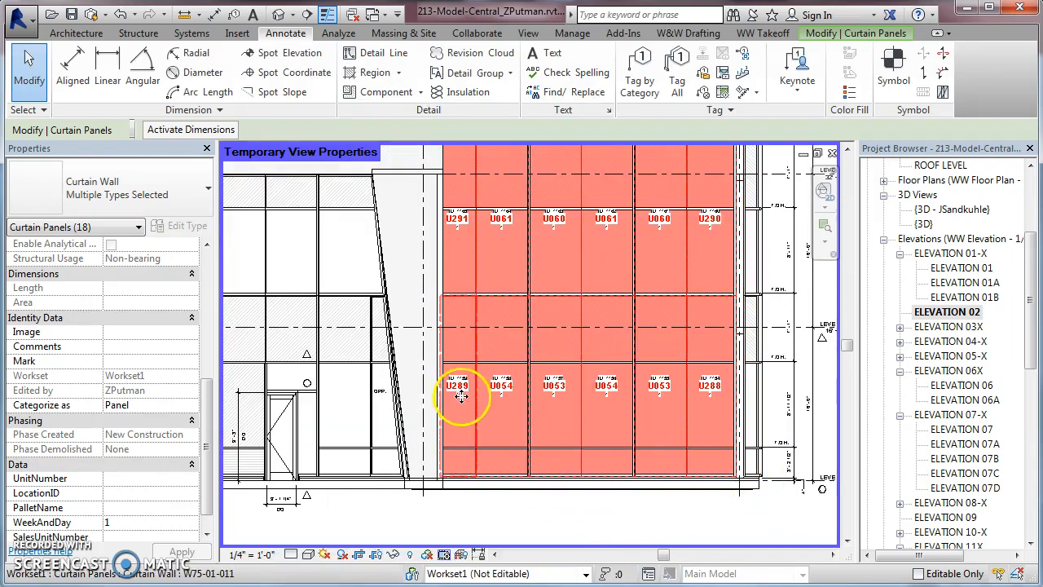
scroll(522, 385, "up", 1)
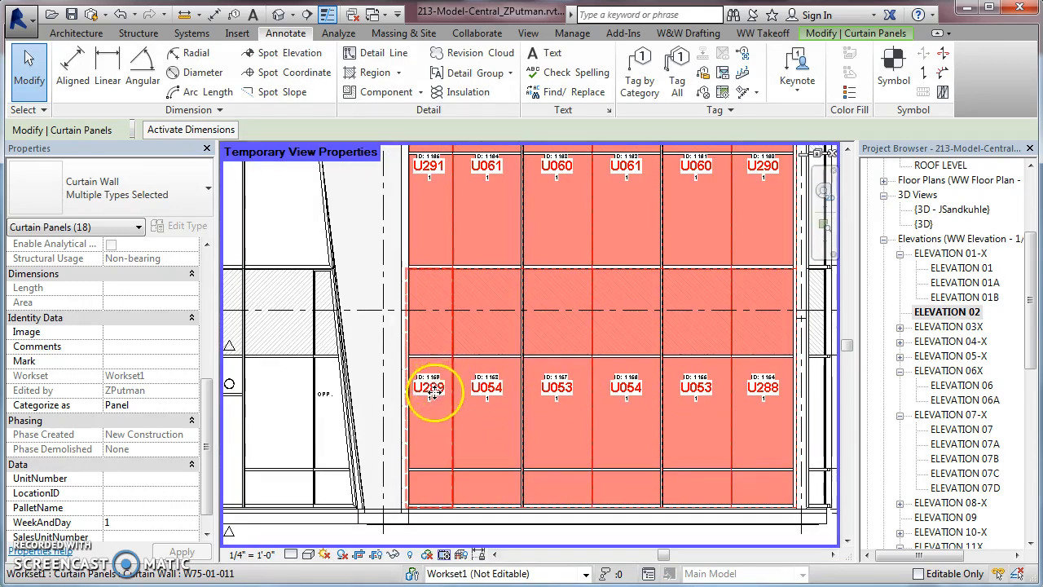
scroll(426, 384, "up", 3)
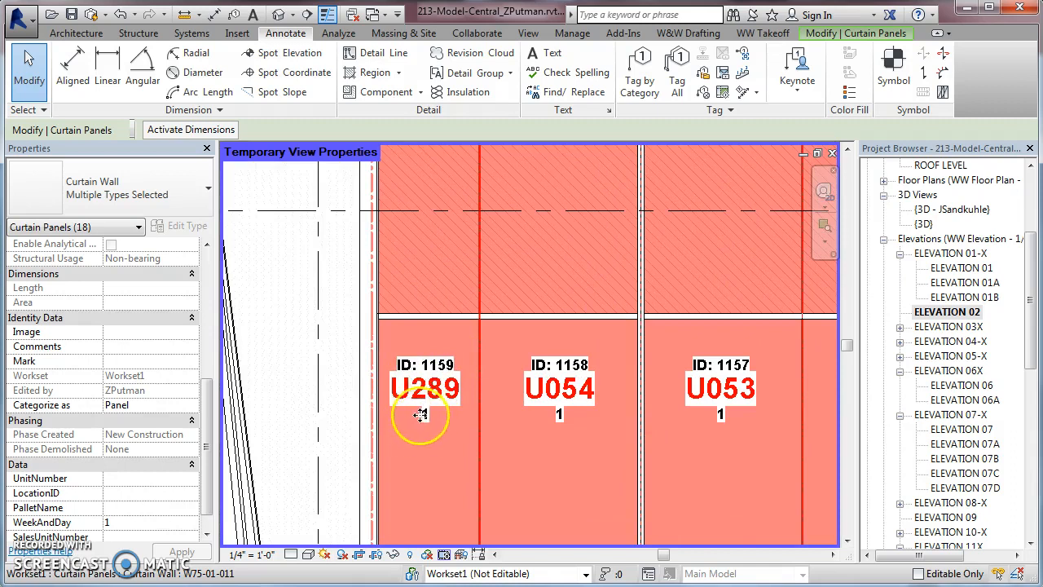
scroll(427, 411, "down", 5)
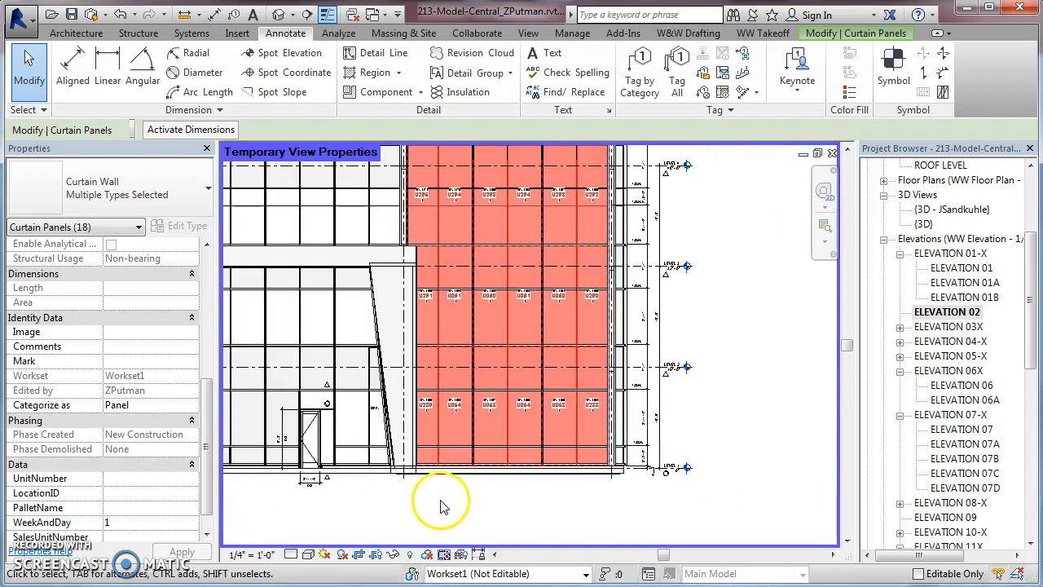
left_click(435, 509)
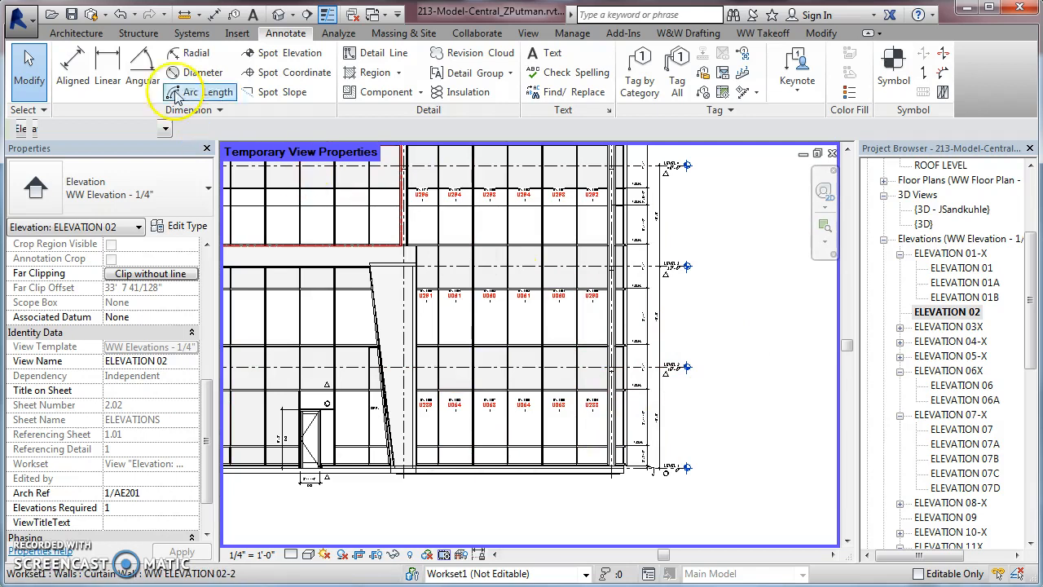
Select the elevation sheets from 2.01 through 2.05 in the project's sheet list for the pallet keysheet plot
left_click(756, 36)
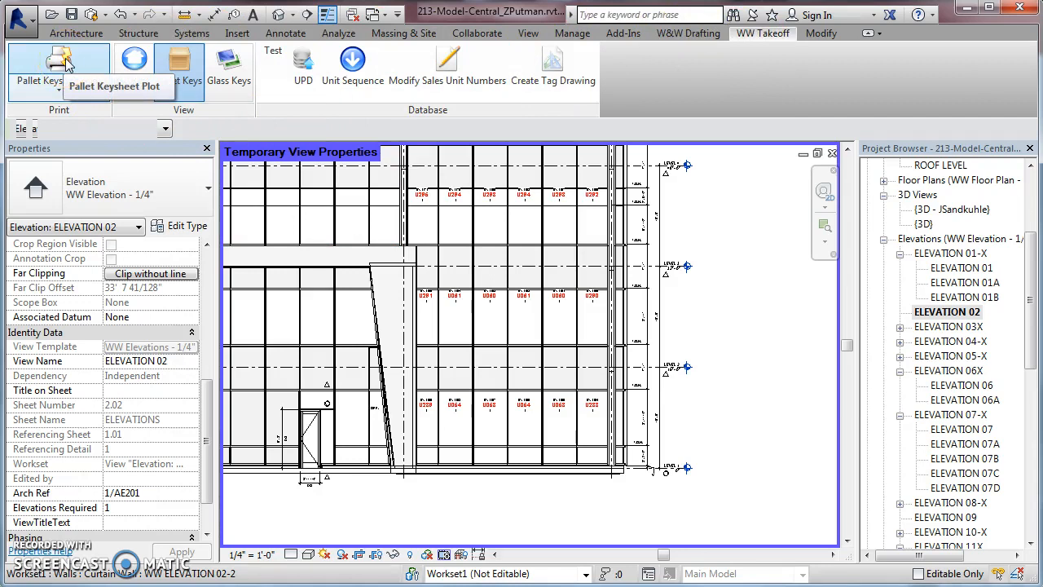
left_click_drag(1033, 264, 1033, 440)
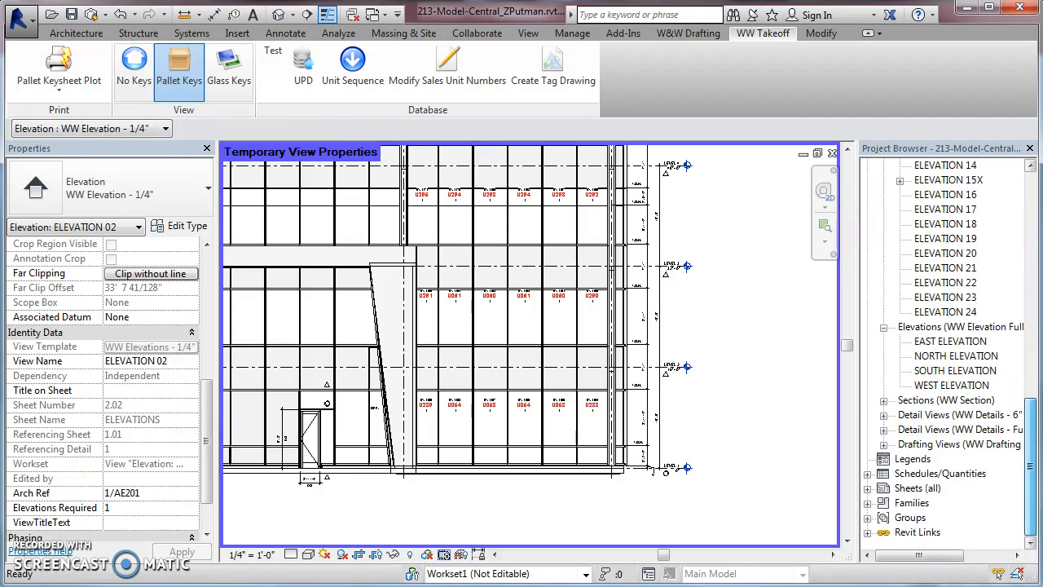
left_click(867, 487)
left_click(924, 445)
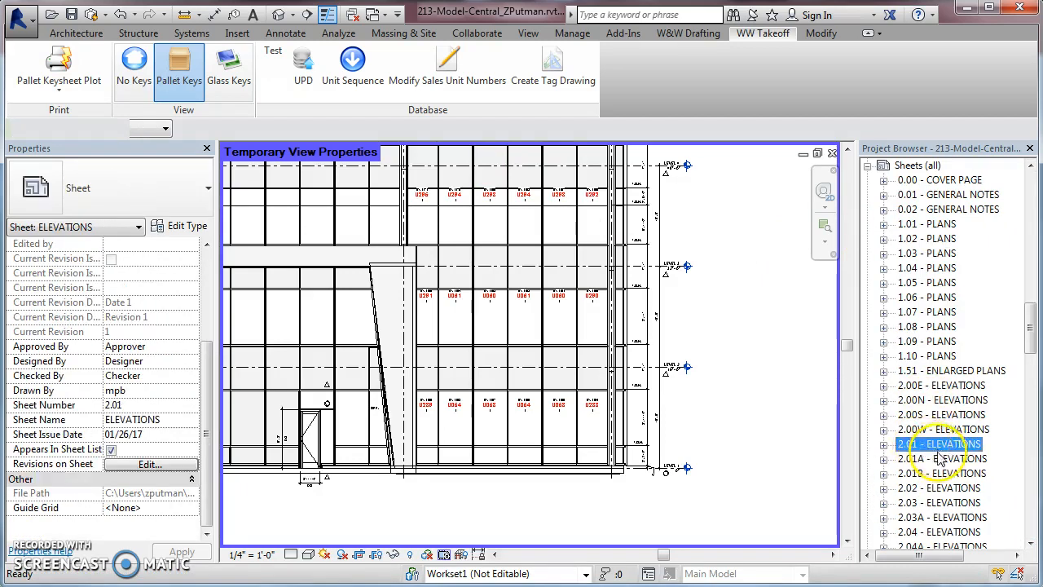
scroll(939, 461, "down", 2)
left_click(924, 473, "shift")
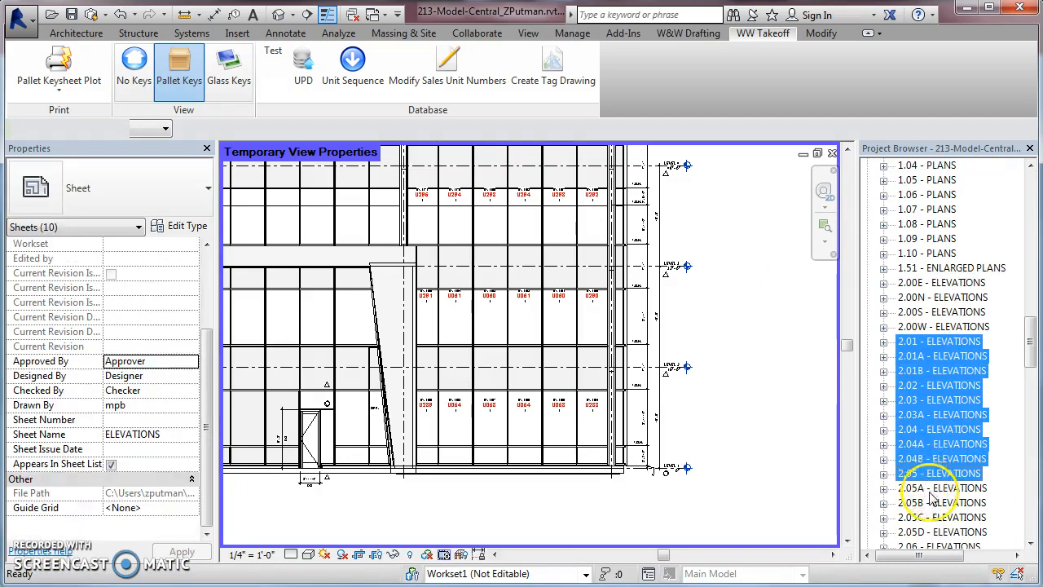
left_click(928, 531, "shift")
Switch to the Outlook message "JobName - Location ID's complete" and maximize its window
left_click(189, 78)
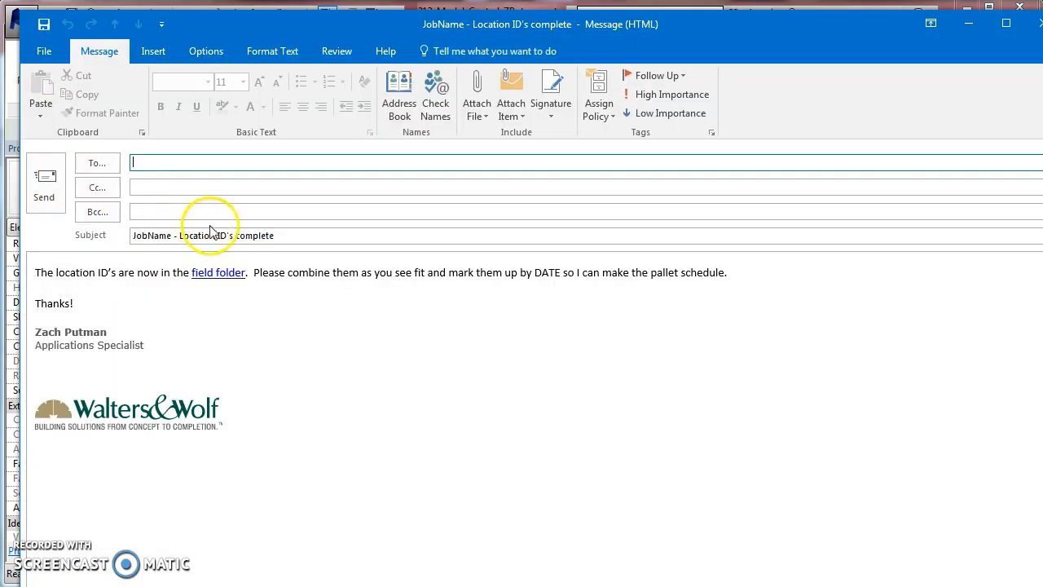
double_click(457, 17)
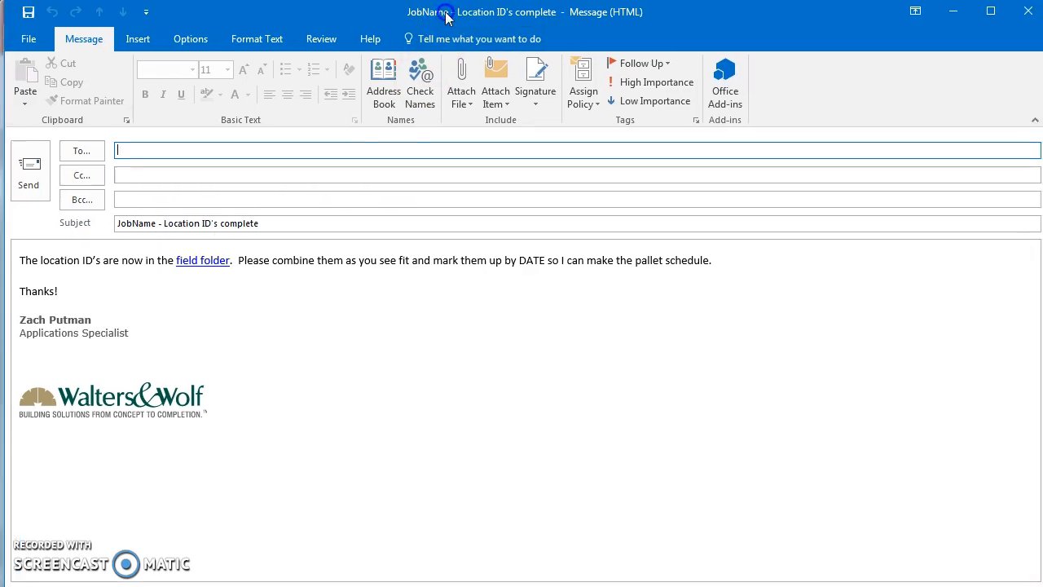